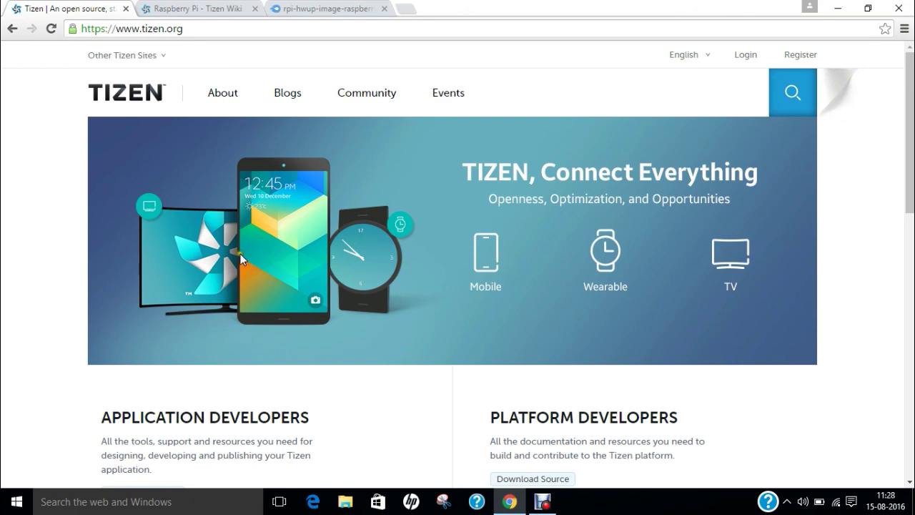
- Look through the Tizen home page from its banner down to the footer
left_click(122, 29)
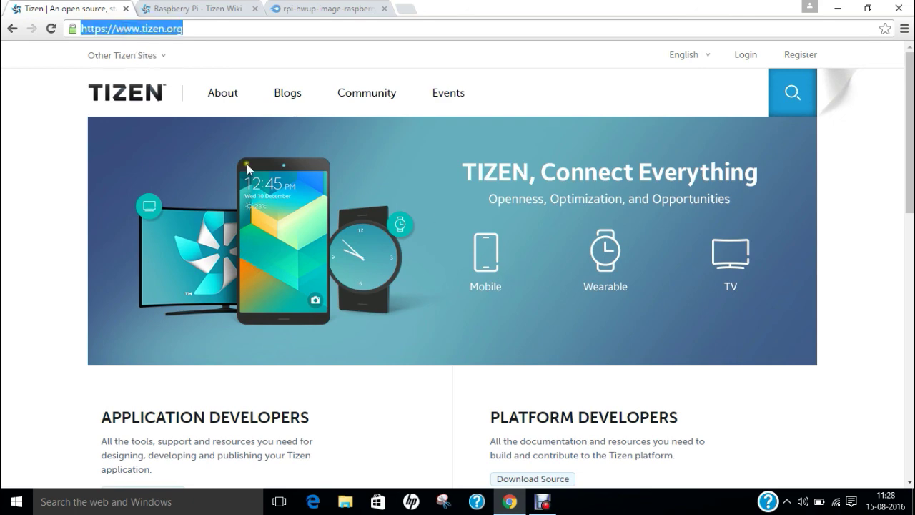
scroll(246, 163, "down", 4)
scroll(246, 169, "down", 6)
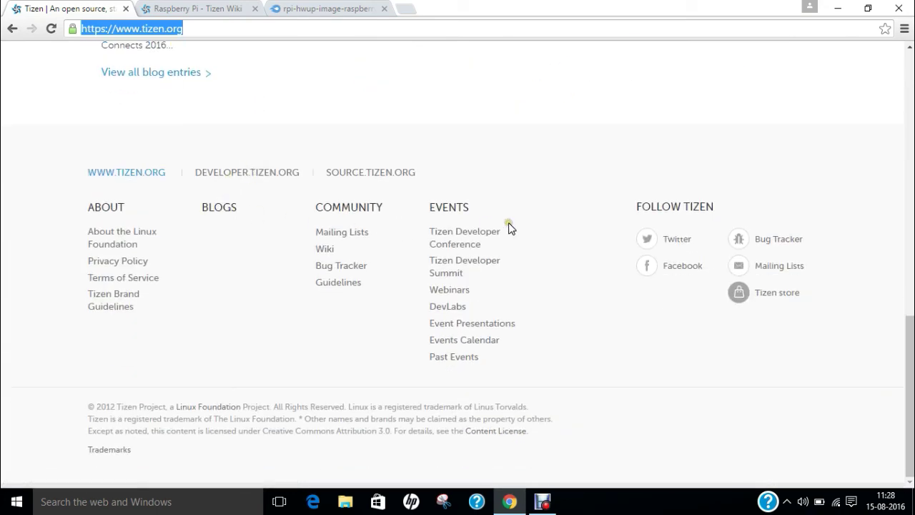
scroll(508, 227, "up", 6)
scroll(508, 227, "up", 4)
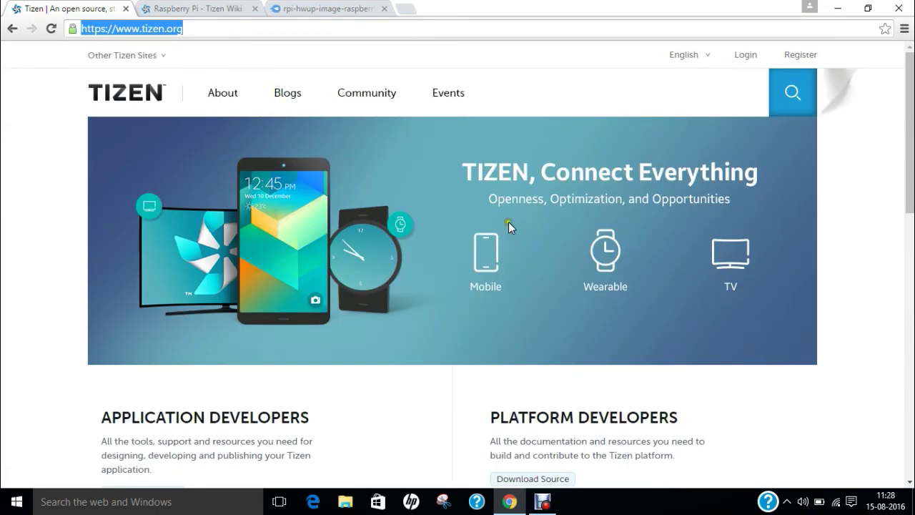
- Switch to the Tizen wiki's Raspberry Pi page and read through to the Raspberry Pi Models section
left_click(237, 10)
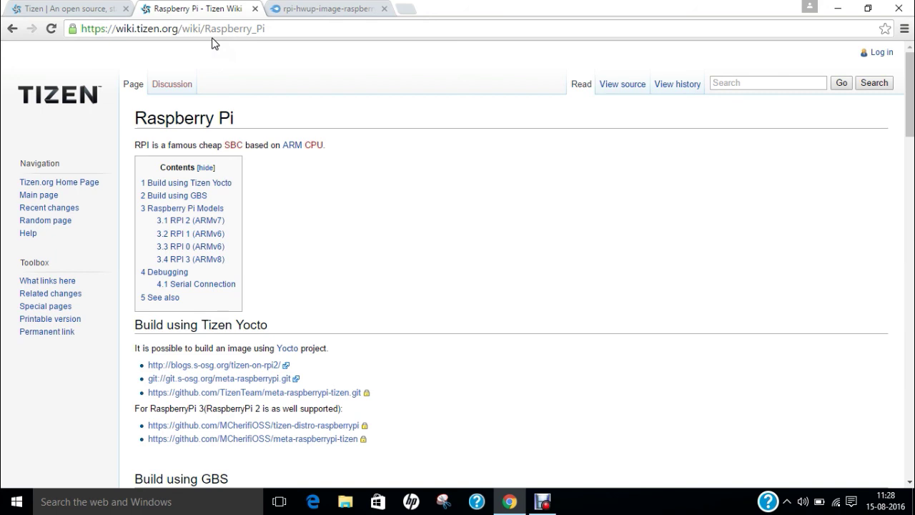
scroll(222, 222, "down", 2)
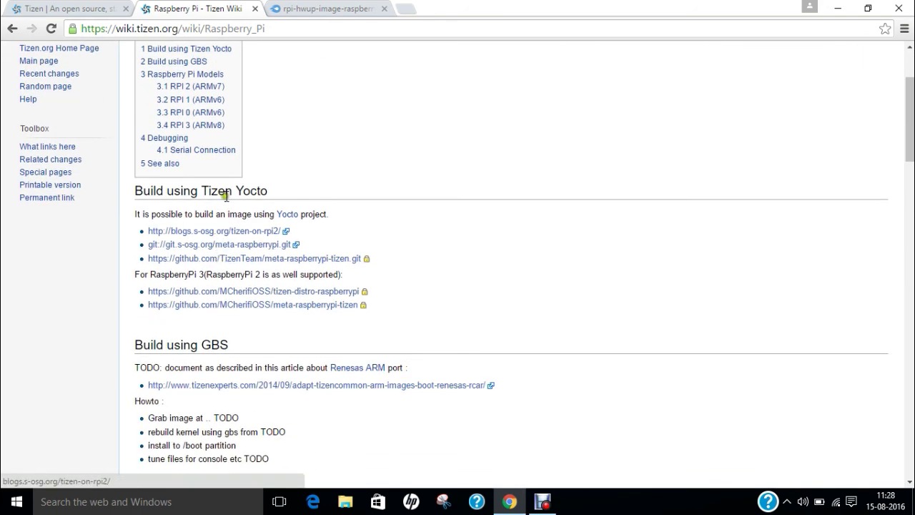
scroll(280, 205, "down", 2)
scroll(270, 220, "down", 1)
scroll(268, 215, "down", 5)
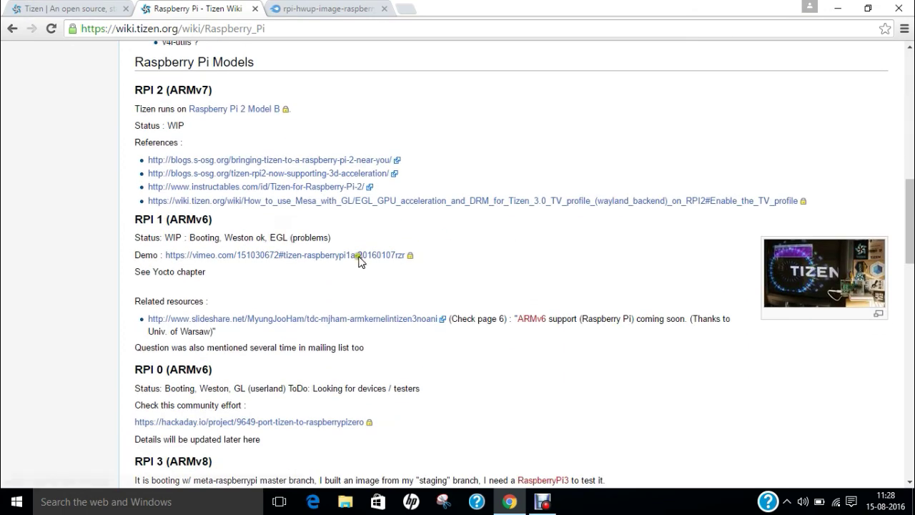
- View the Tizen demo photo from the RPI 1 section, and return to the wiki page to skim the remaining content
left_click(781, 268)
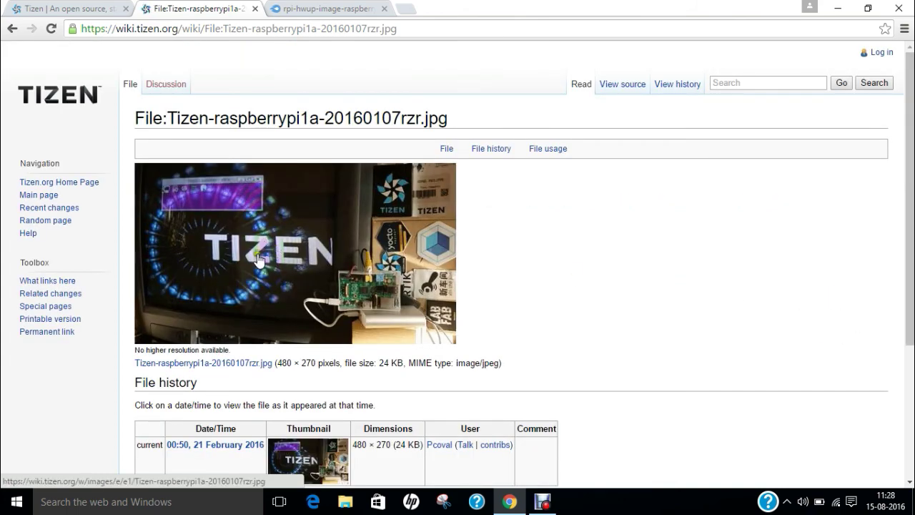
left_click(11, 29)
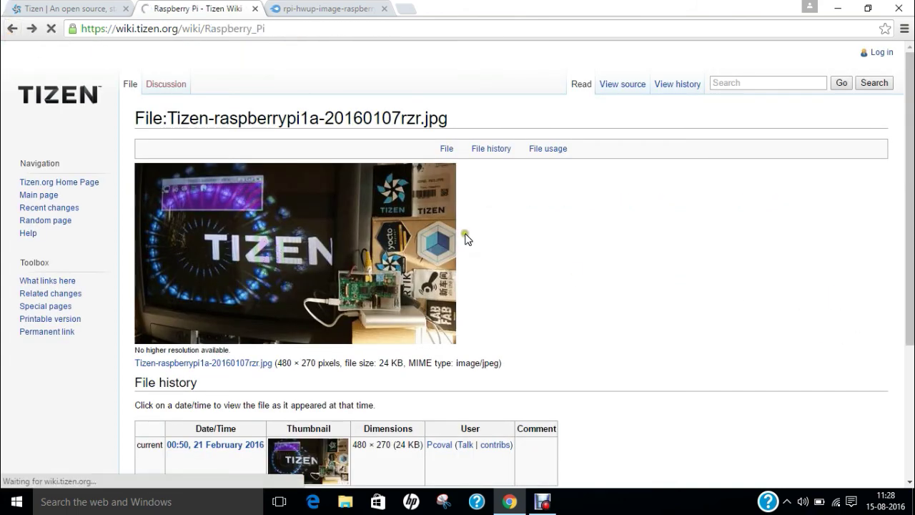
scroll(466, 238, "down", 3)
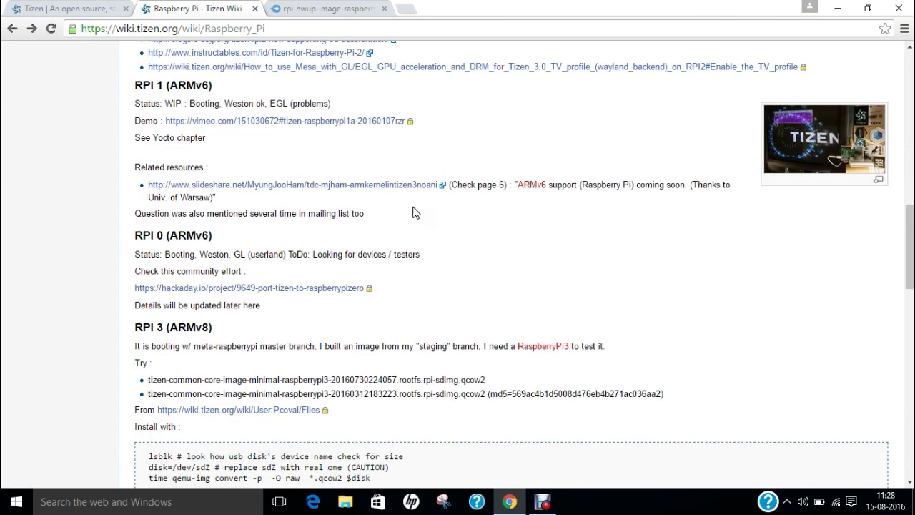
scroll(413, 212, "down", 4)
scroll(412, 213, "up", 14)
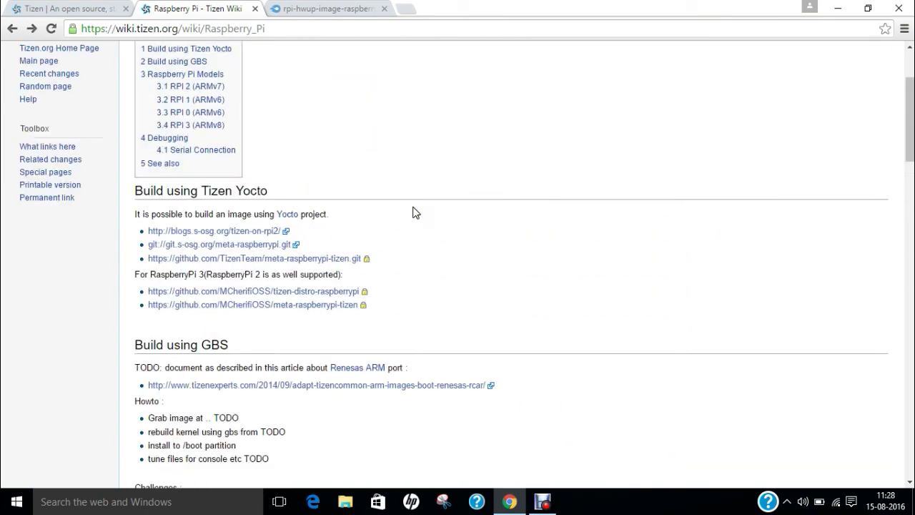
scroll(412, 212, "up", 2)
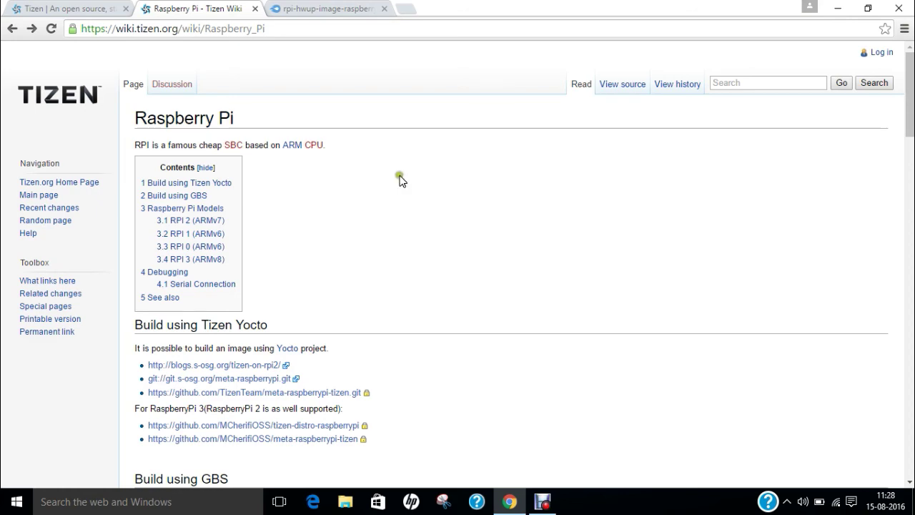
- Examine the MediaFire download page and address for the rpi-hwup-image-raspberrypi2 archive
left_click(321, 9)
left_click(287, 30)
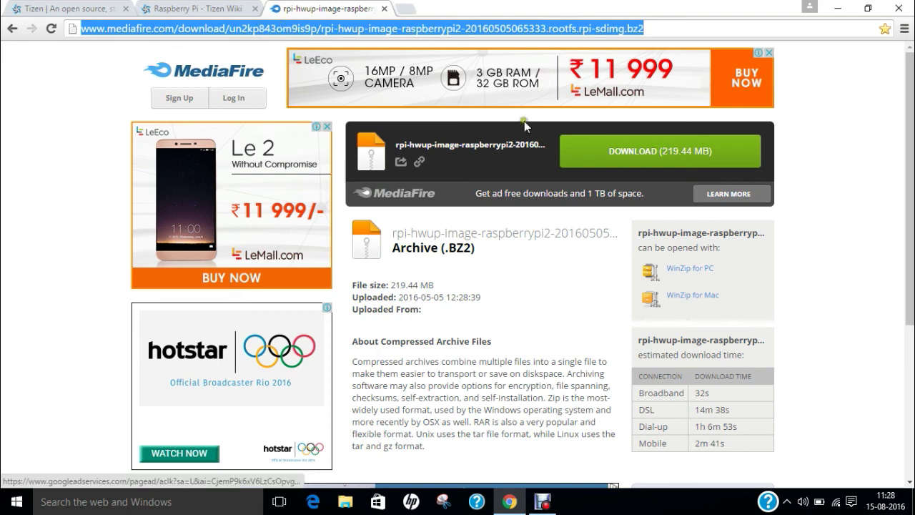
scroll(431, 224, "down", 2)
scroll(432, 223, "up", 2)
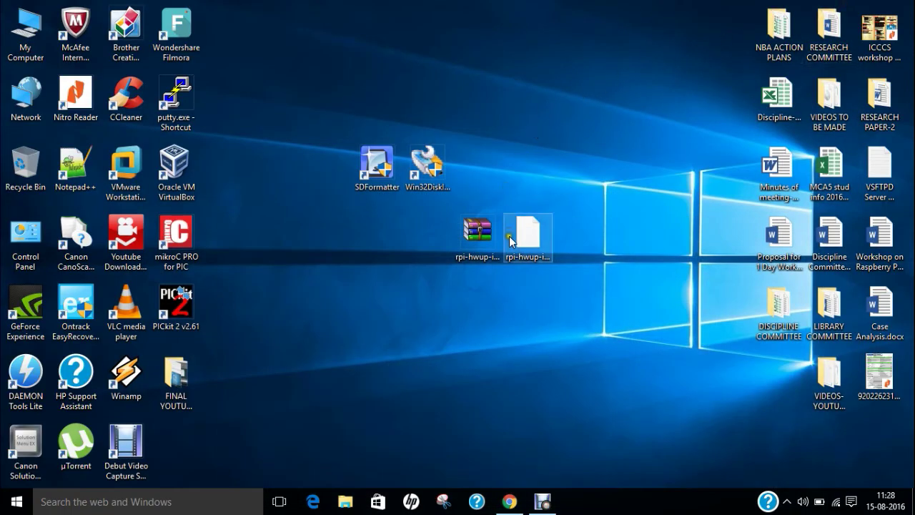
- Move the rpi-hwup-image archive below the SDFormatter shortcut on the desktop and inspect its contents in WinRAR
left_click(478, 236)
left_click_drag(490, 250, 377, 290)
double_click(373, 295)
left_click(318, 213)
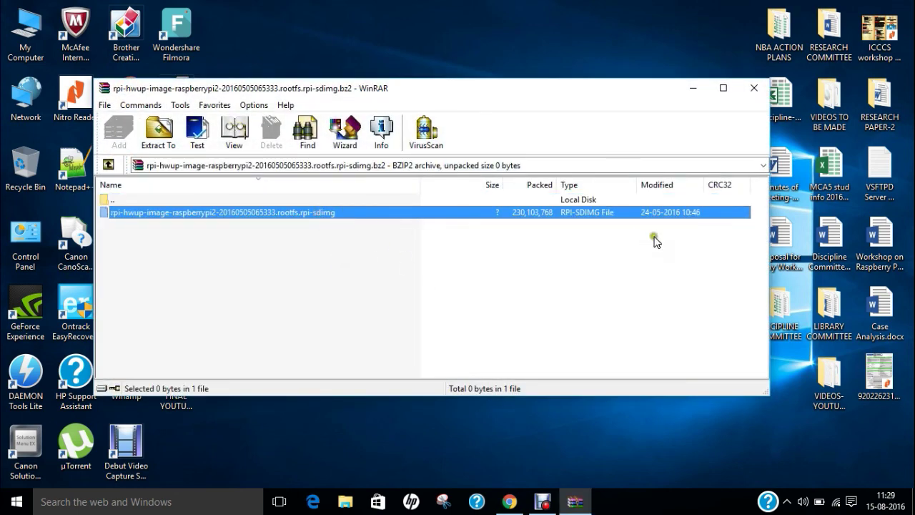
left_click(752, 88)
- Check the properties of the extracted rpi-sdimg image file on the desktop
left_click(536, 242)
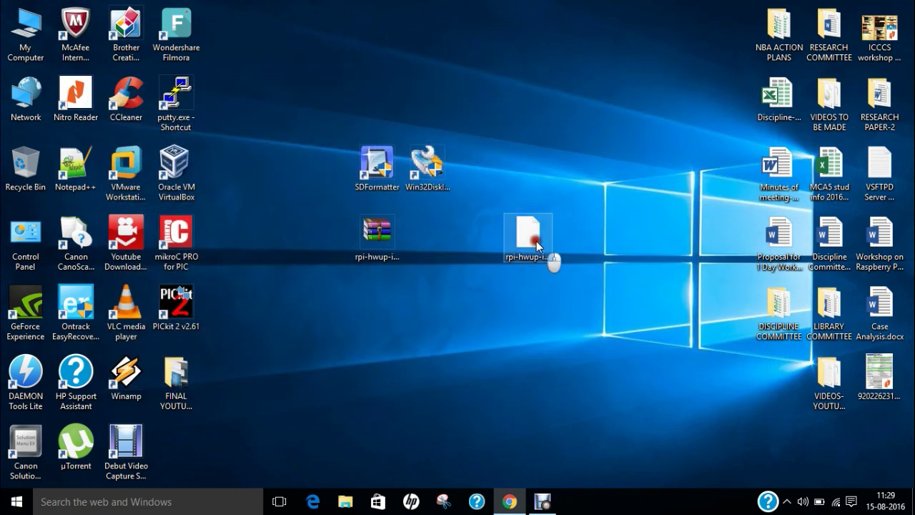
right_click(522, 296)
left_click(585, 478)
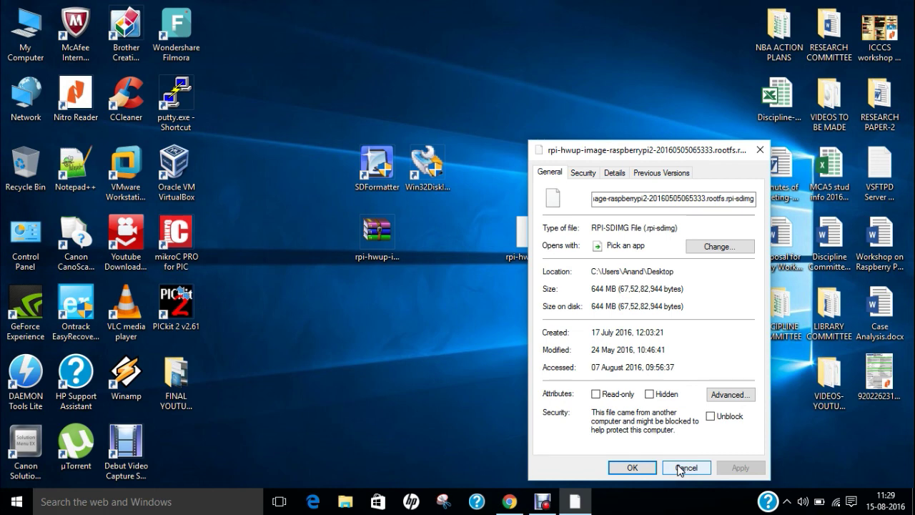
left_click(685, 468)
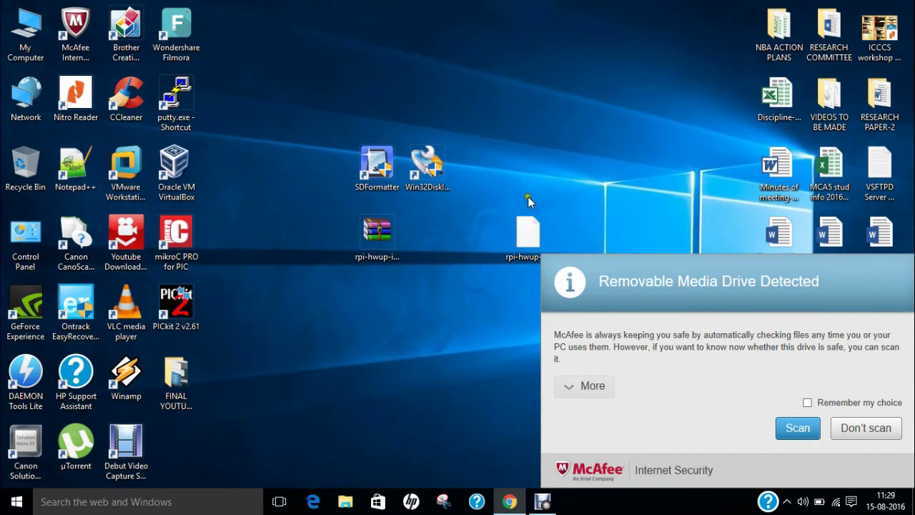
- Decline the McAfee scan of the removable drive and launch SDFormatter with administrator permission
left_click(888, 431)
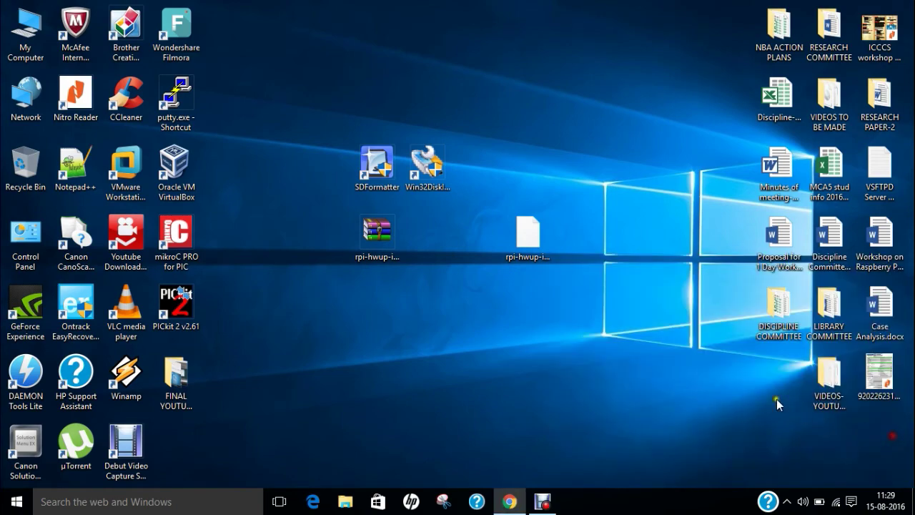
double_click(381, 178)
left_click(539, 333)
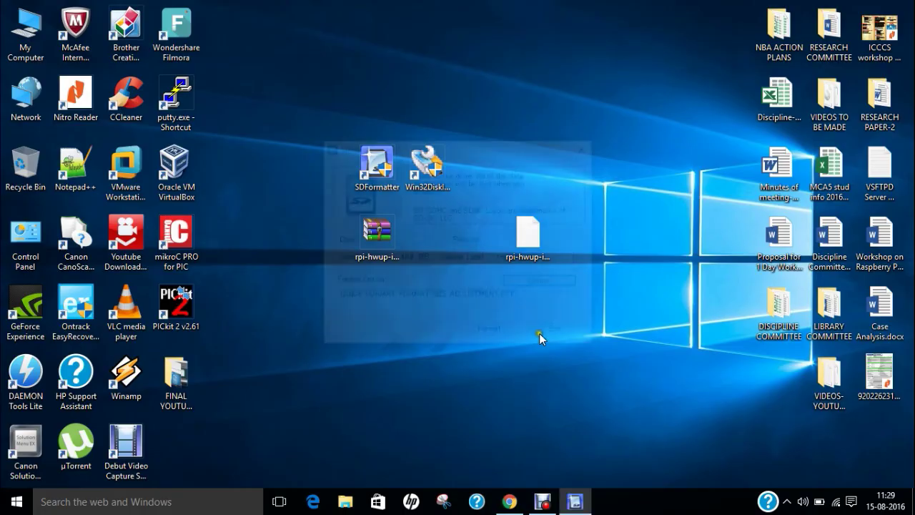
- Turn on format size adjustment in the SDFormatter options for drive J
left_click(544, 285)
left_click(491, 256)
left_click(490, 269)
left_click(464, 286)
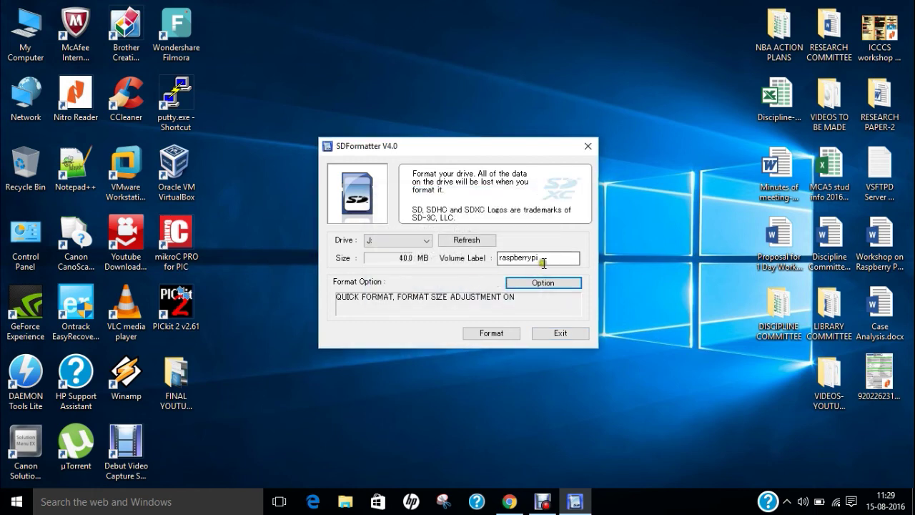
- Clear the volume label and format the SD card on drive J
left_click_drag(551, 259, 459, 259)
key("BackSpace")
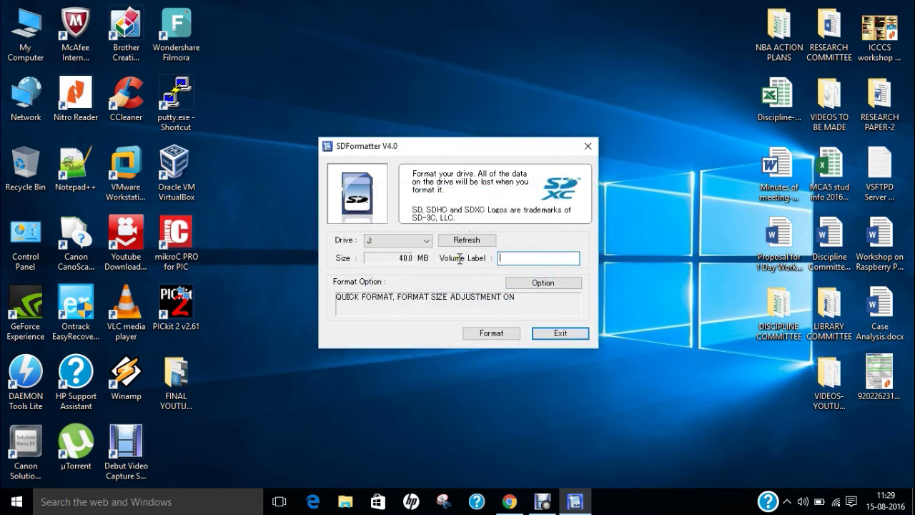
left_click(492, 328)
left_click(482, 281)
left_click(476, 279)
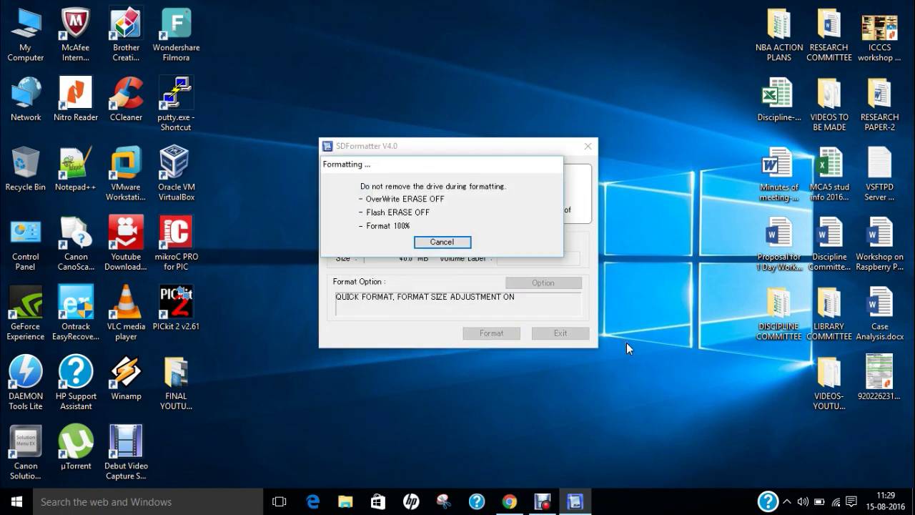
left_click(549, 305)
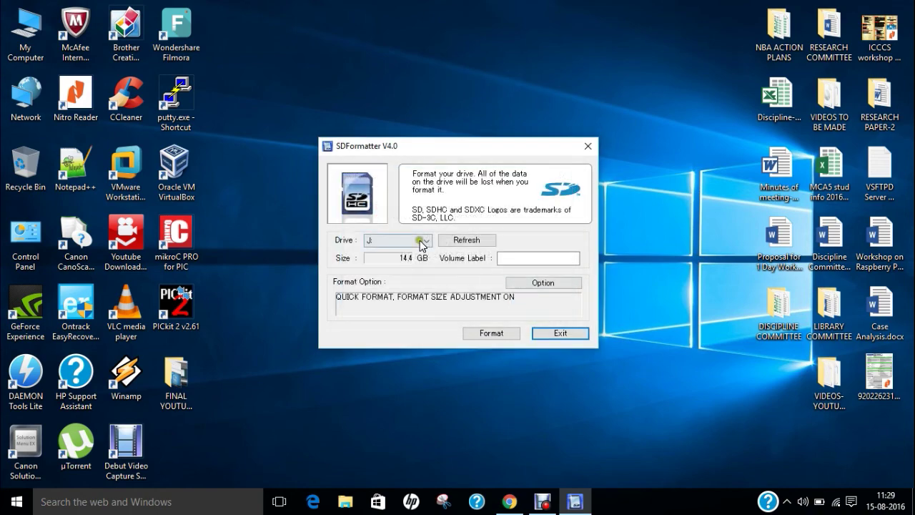
- Check the size and contents of the SDHC (J:) drive in My Computer
double_click(27, 29)
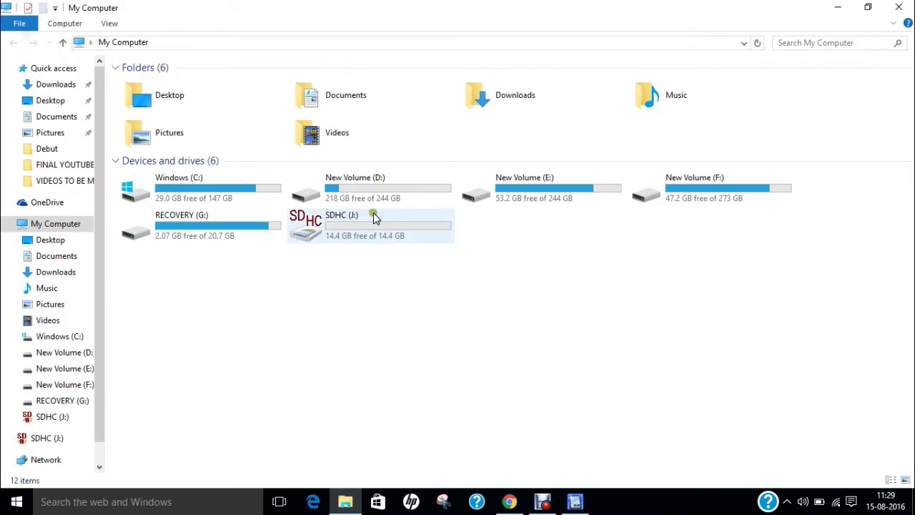
double_click(343, 222)
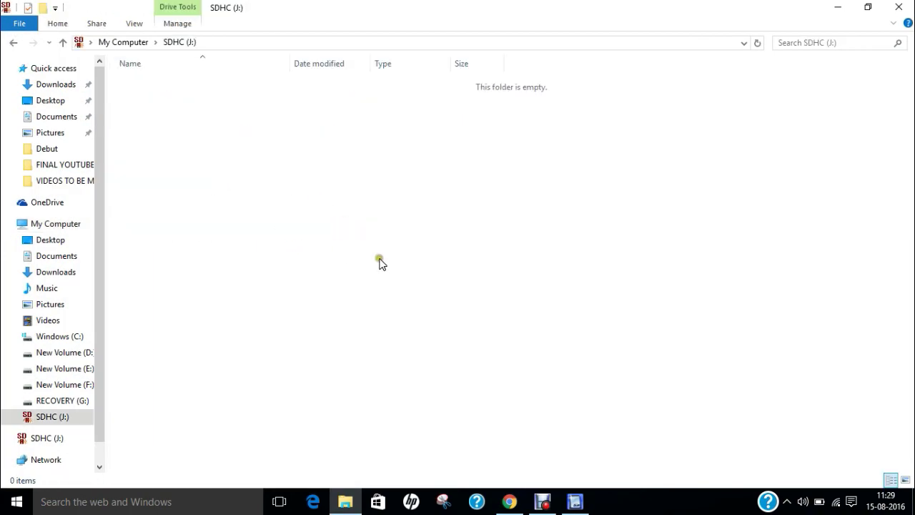
left_click(898, 6)
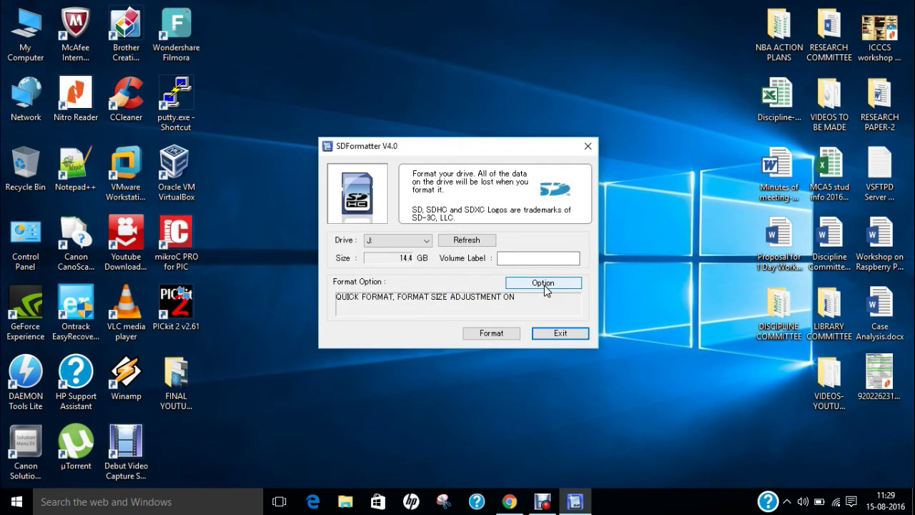
- Exit SDFormatter and launch Win32 Disk Imager with administrator permission
left_click(552, 332)
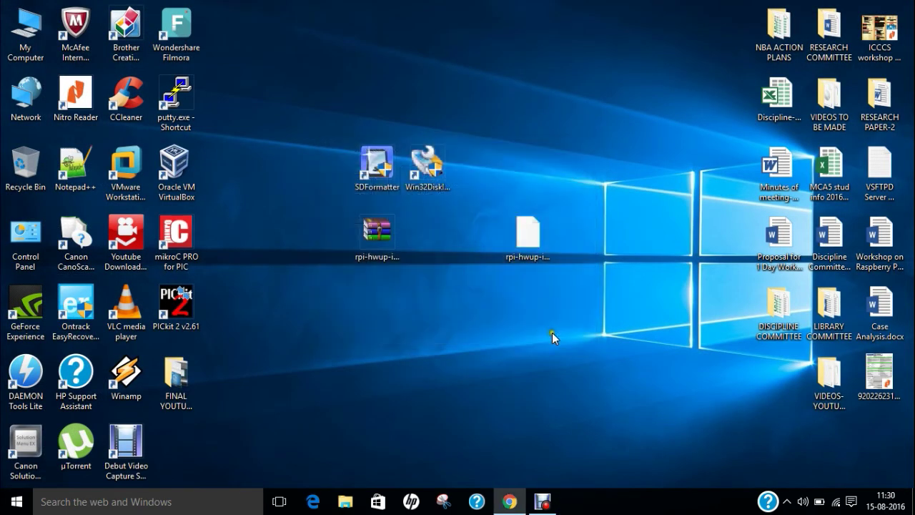
left_click(522, 239)
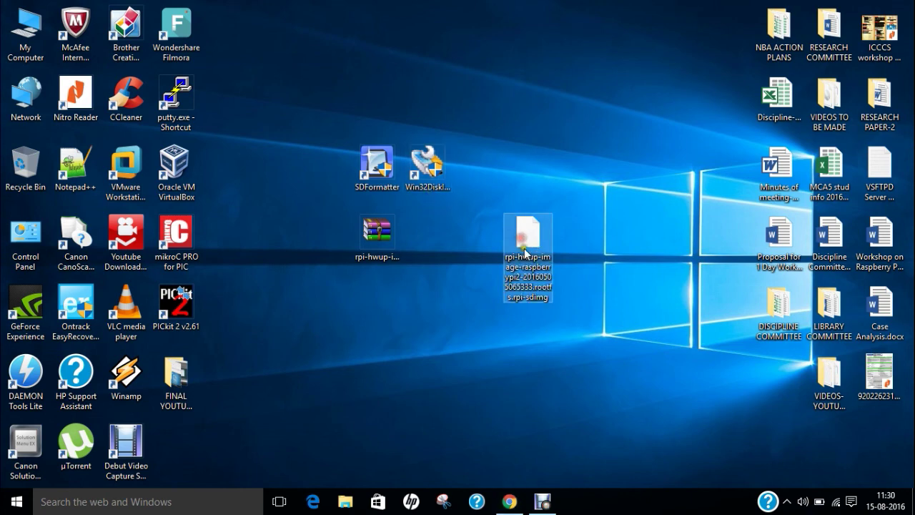
double_click(439, 189)
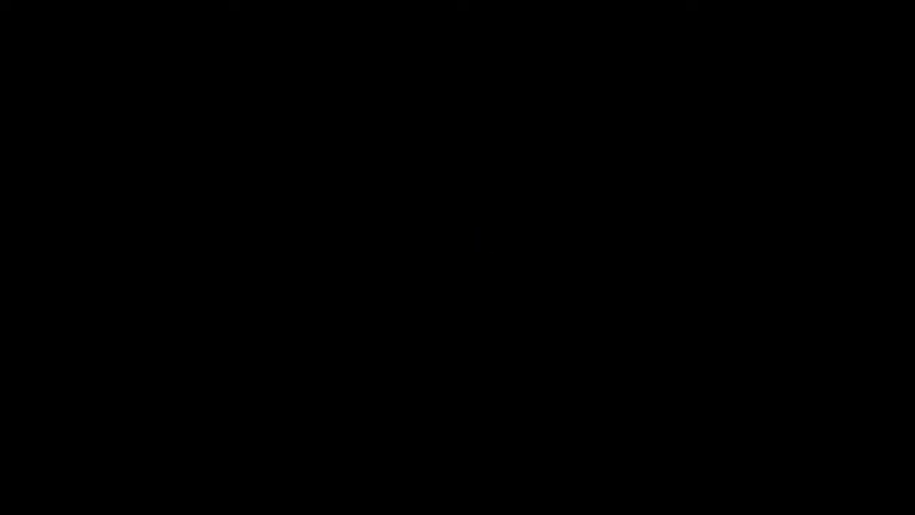
left_click(505, 282)
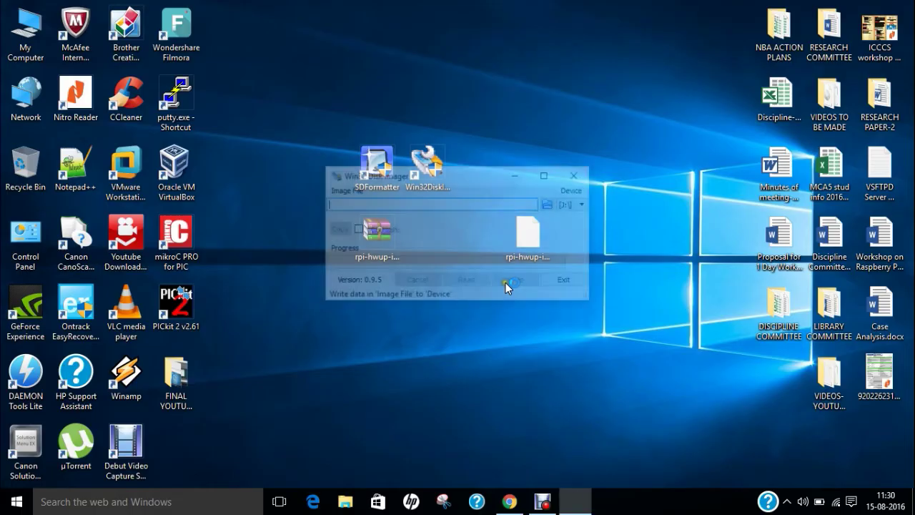
- Browse to the Desktop folder for the disk image and show all file types (*.*)
left_click(550, 205)
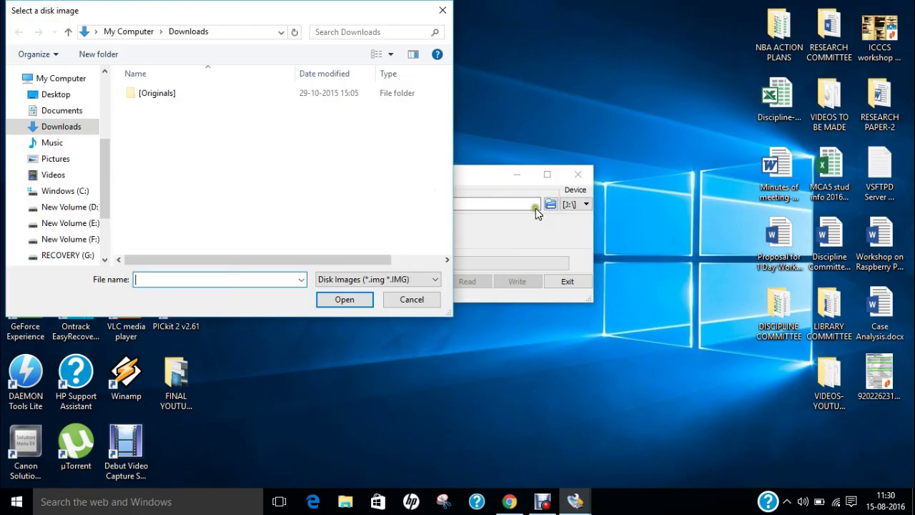
left_click(51, 94)
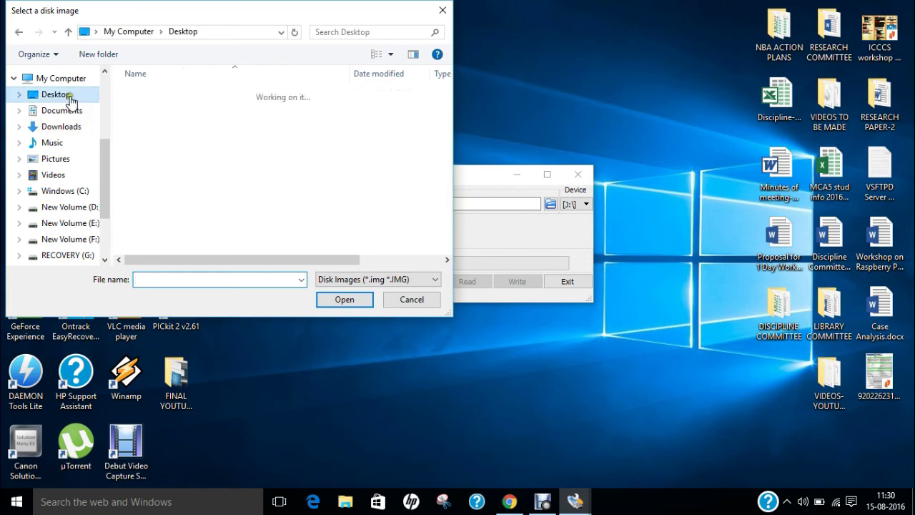
left_click(357, 279)
left_click(360, 286)
left_click(359, 282)
left_click(351, 303)
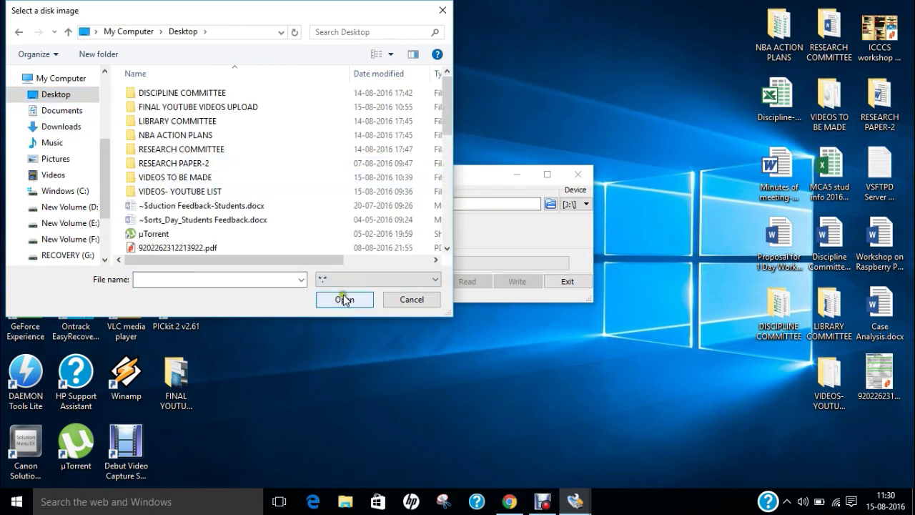
- Load the rpi-hwup-image-raspberrypi2-20160505065333.rootfs.rpi-sdimg file from the Desktop as the disk image
left_click(197, 207)
scroll(200, 214, "down", 4)
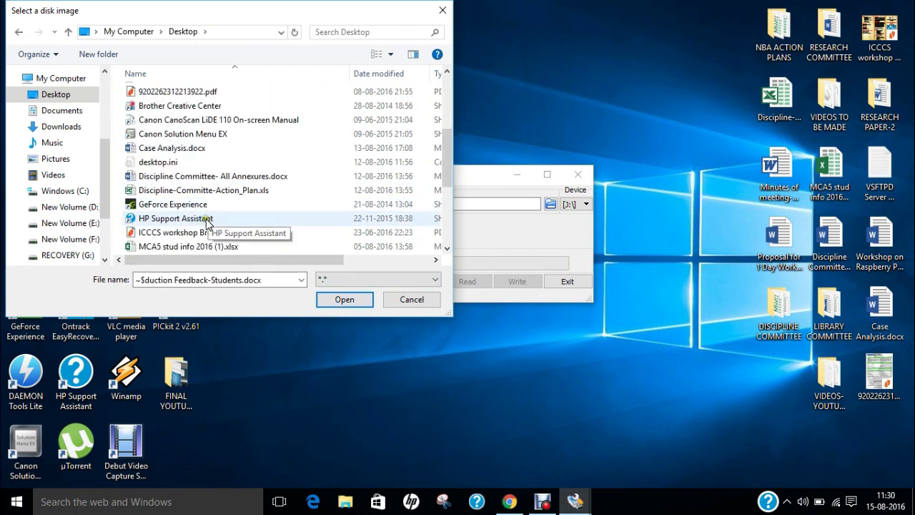
scroll(208, 223, "down", 3)
scroll(207, 223, "down", 2)
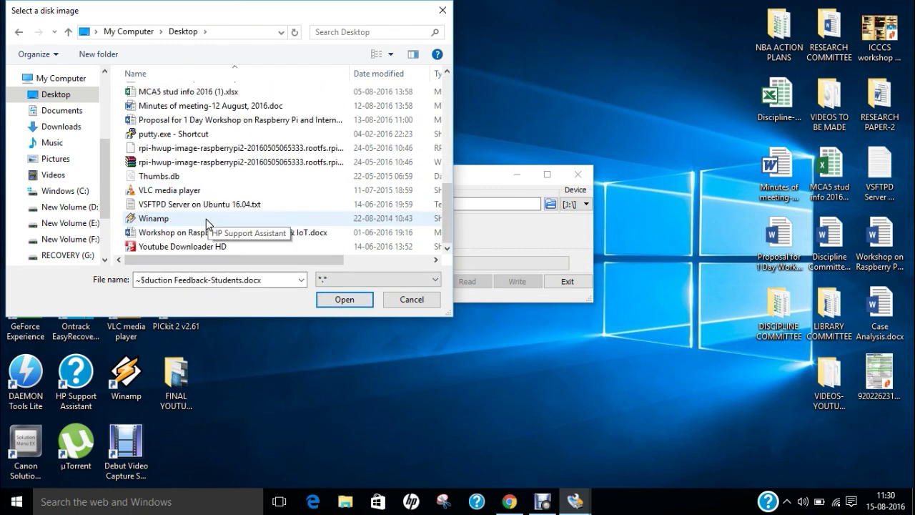
left_click(210, 148)
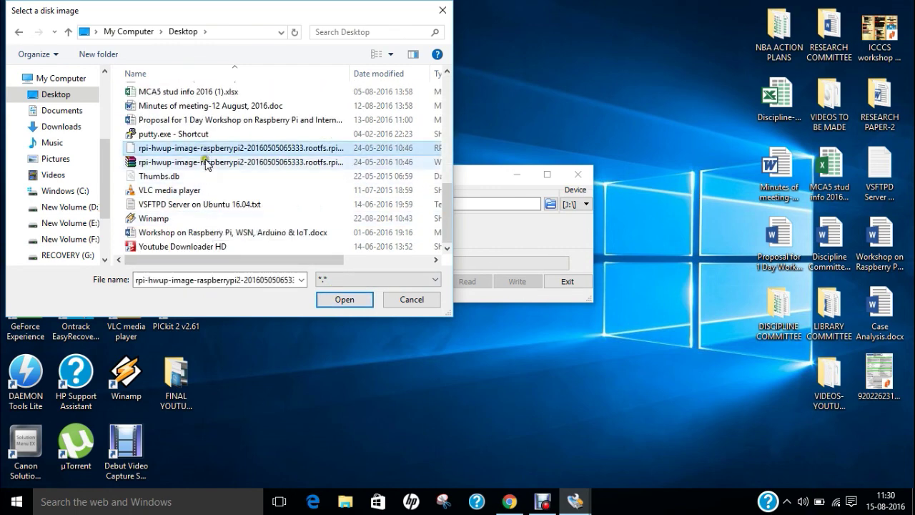
left_click(346, 300)
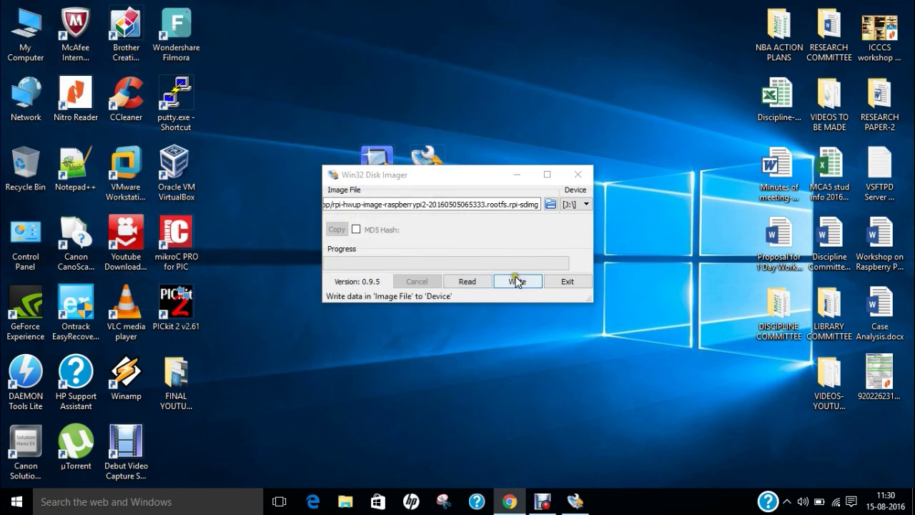
- Write the selected image to the SD card on drive J: and exit Win32 Disk Imager once writing finishes
left_click(518, 285)
left_click(480, 263)
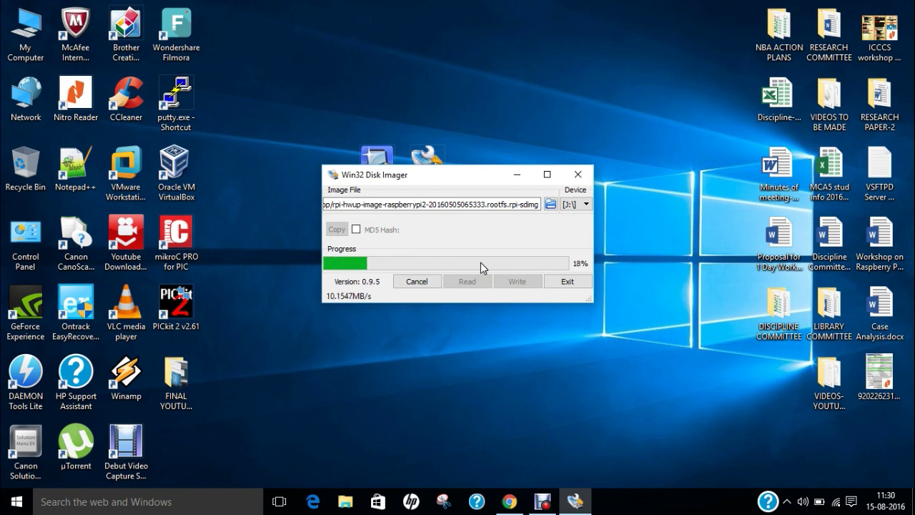
left_click(620, 499)
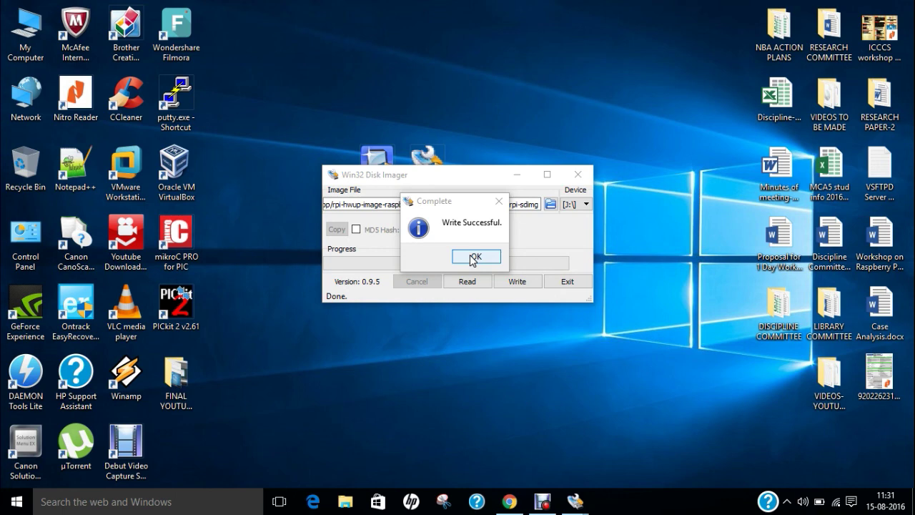
left_click(473, 257)
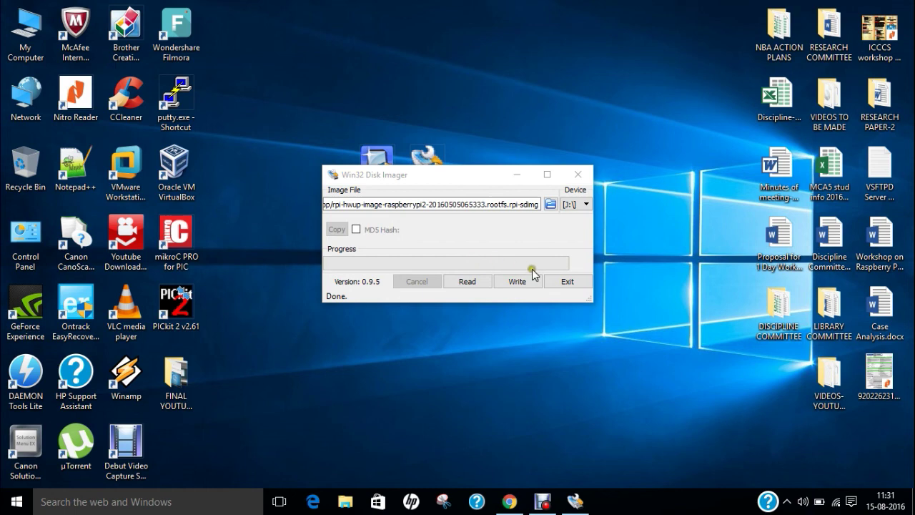
left_click(569, 280)
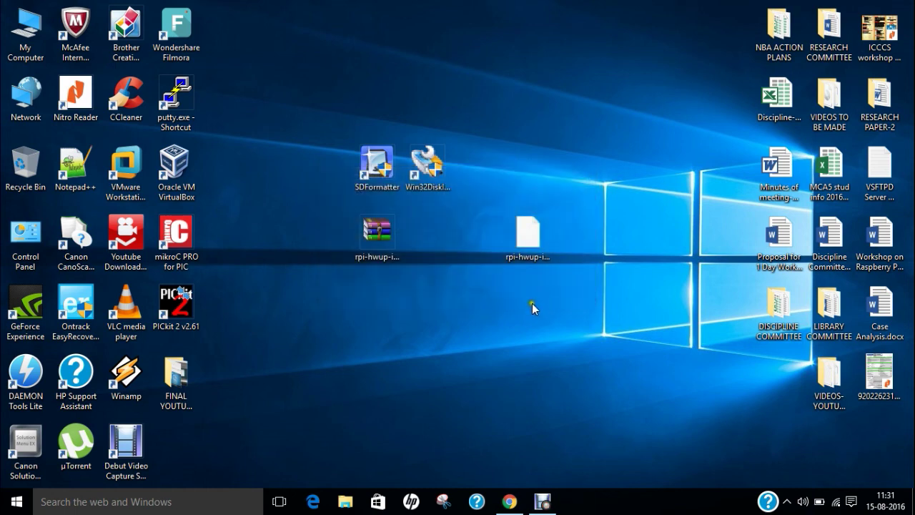
- Safely eject the raspberrypi (J:) SD card from the computer
left_click(787, 503)
left_click(812, 421)
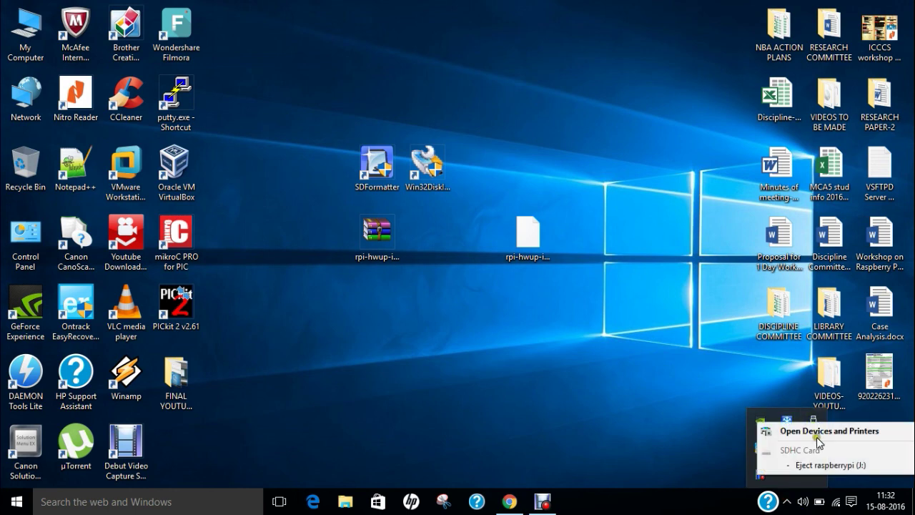
left_click(813, 466)
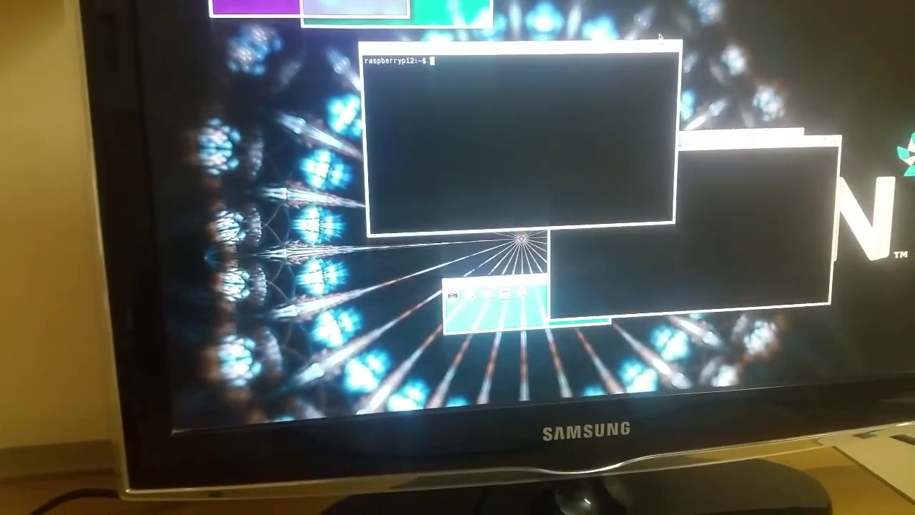
type("ls")
key("Return")
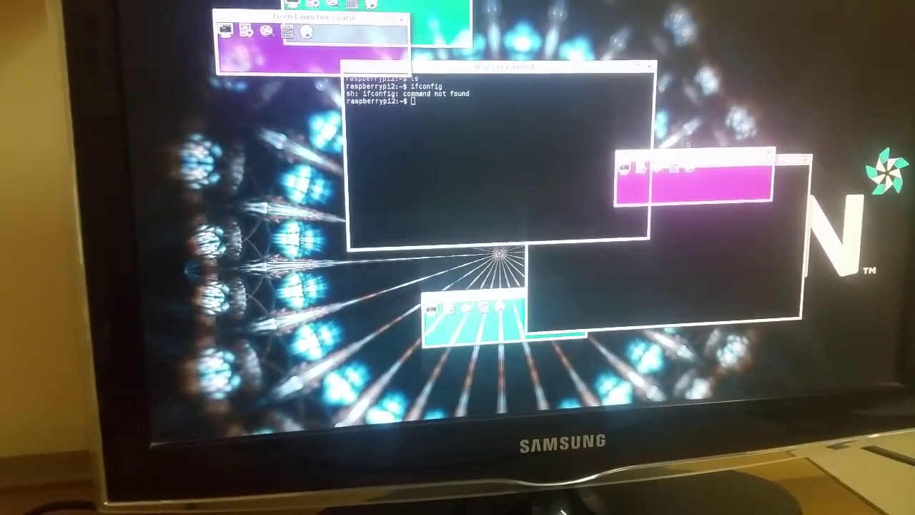
key("ctrl+d")
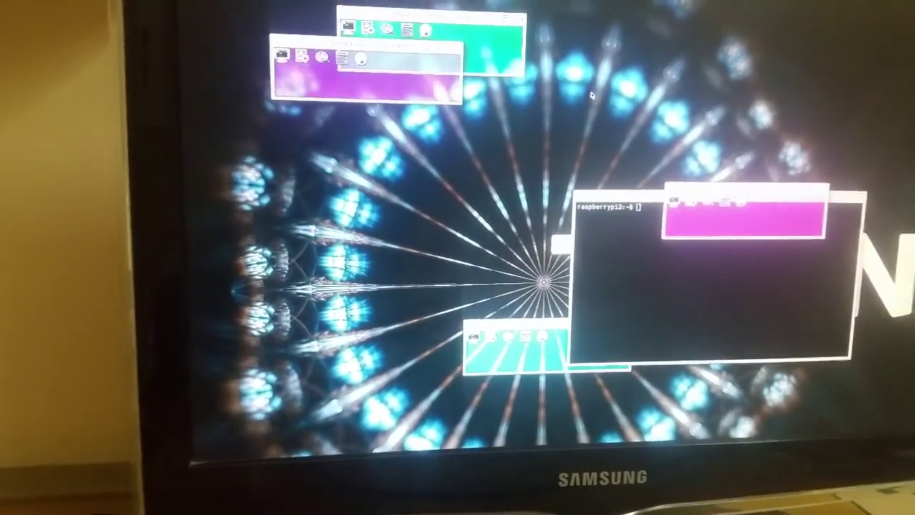